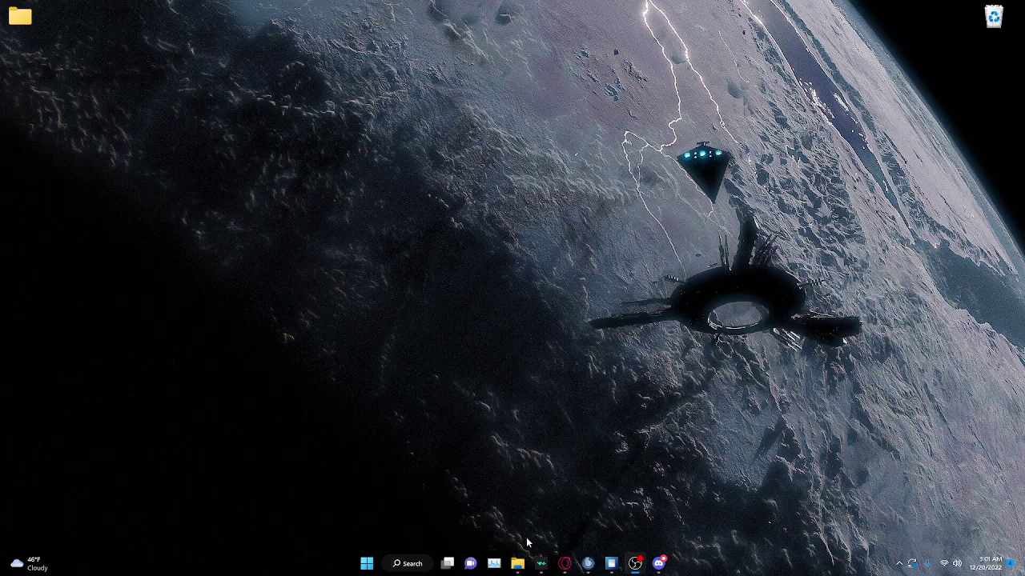
# Open the plugin source linked in the GitHub repository's How to Install section and save ShowHiddenChannels.plugin.js to the Desktop.
pyautogui.click(564, 564)
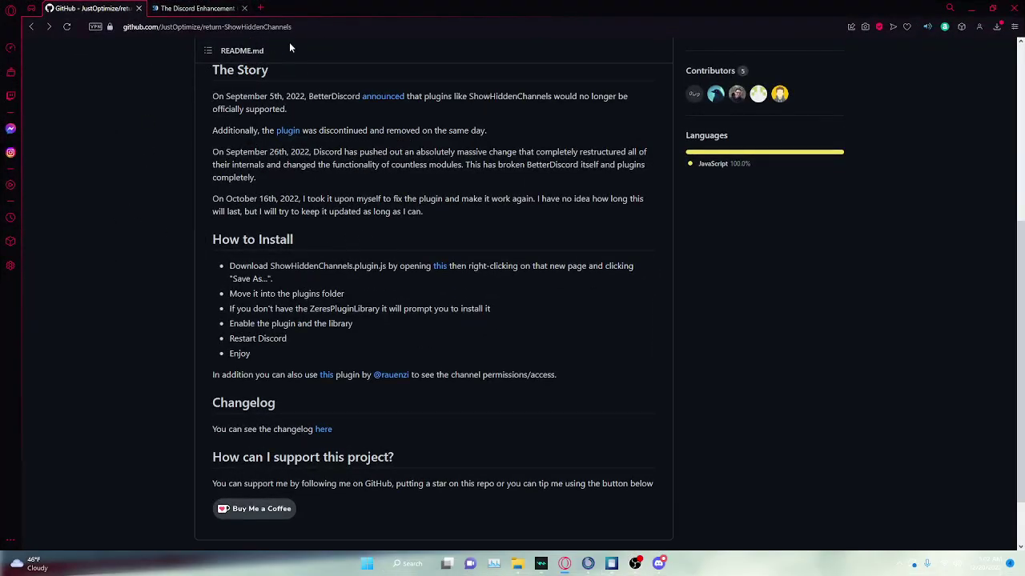
pyautogui.scroll(3, 297, 278)
pyautogui.scroll(-3, 296, 278)
pyautogui.click(438, 268)
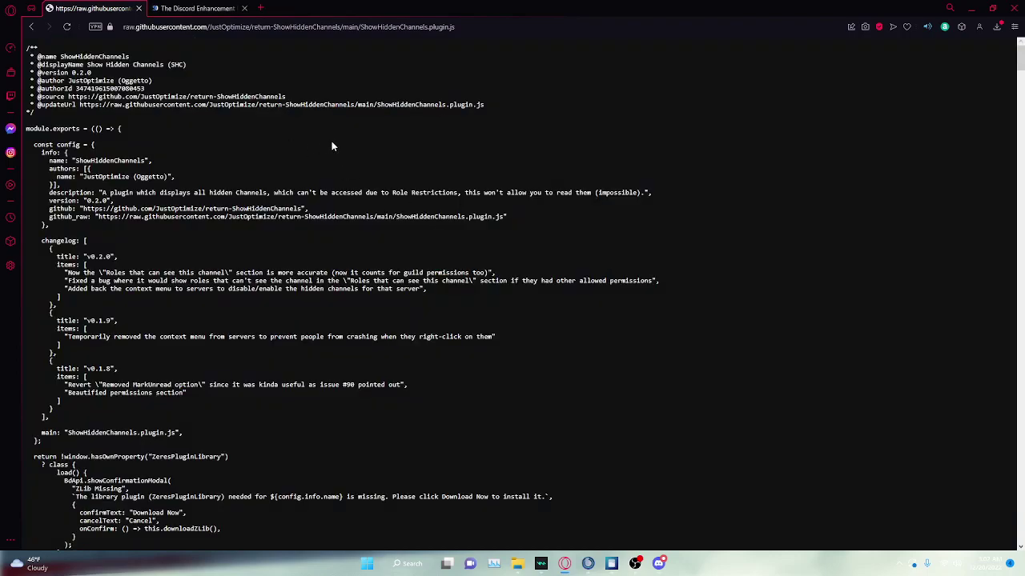
pyautogui.rightClick(773, 291)
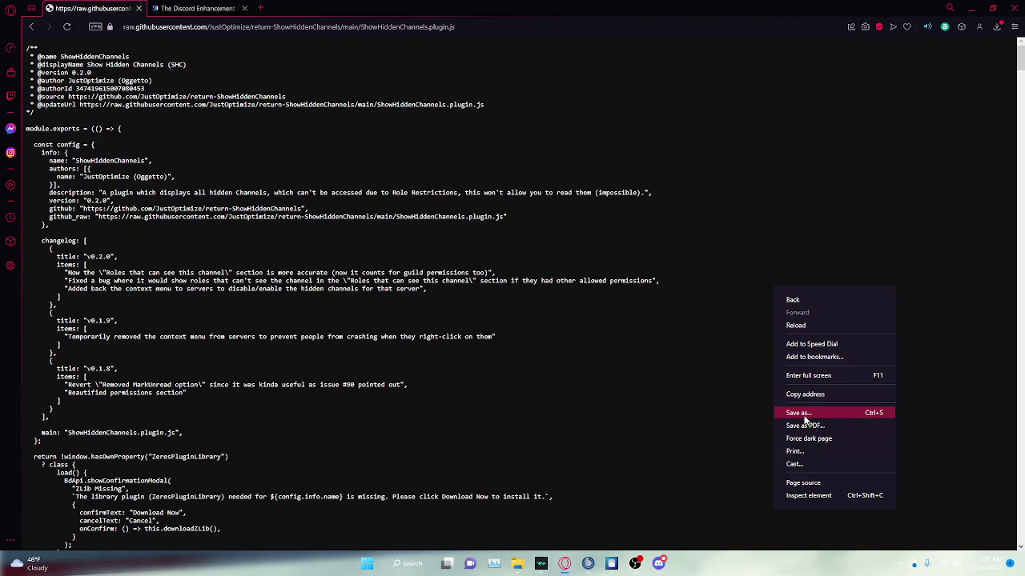
pyautogui.click(803, 413)
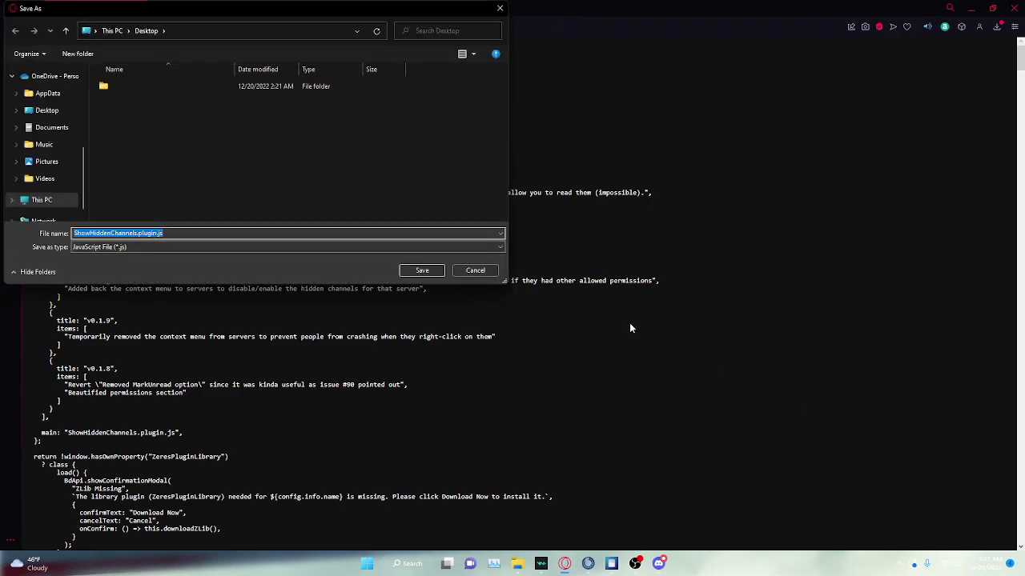
pyautogui.click(417, 272)
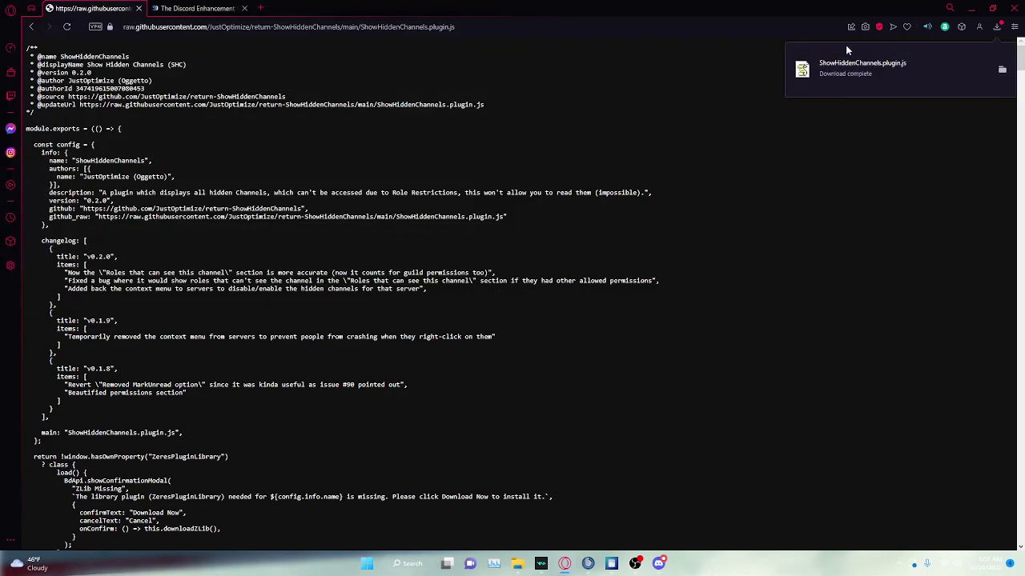
# View the v1.8.4 download on the BetterDiscord website and minimise the browser.
pyautogui.click(196, 8)
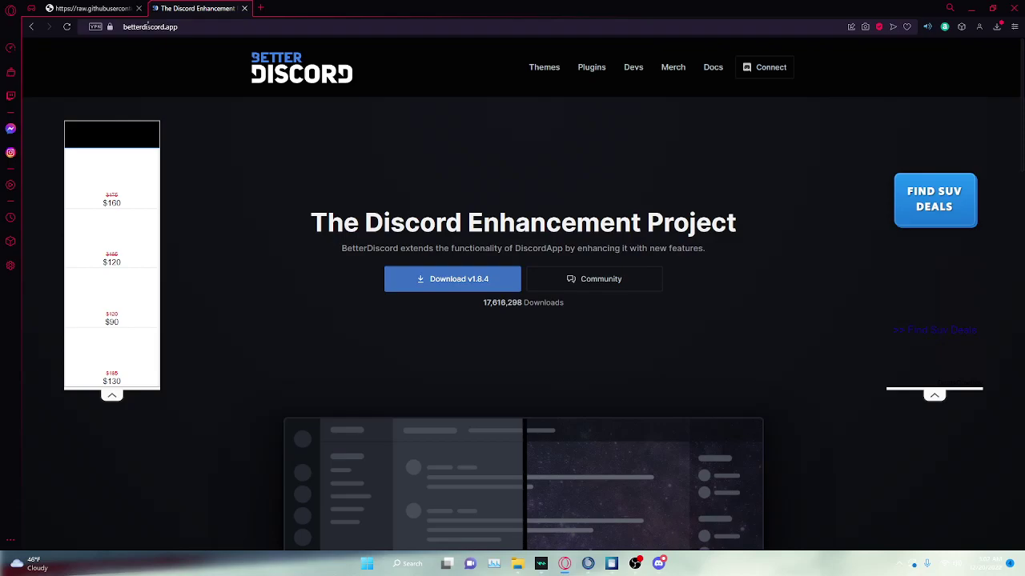
pyautogui.click(452, 286)
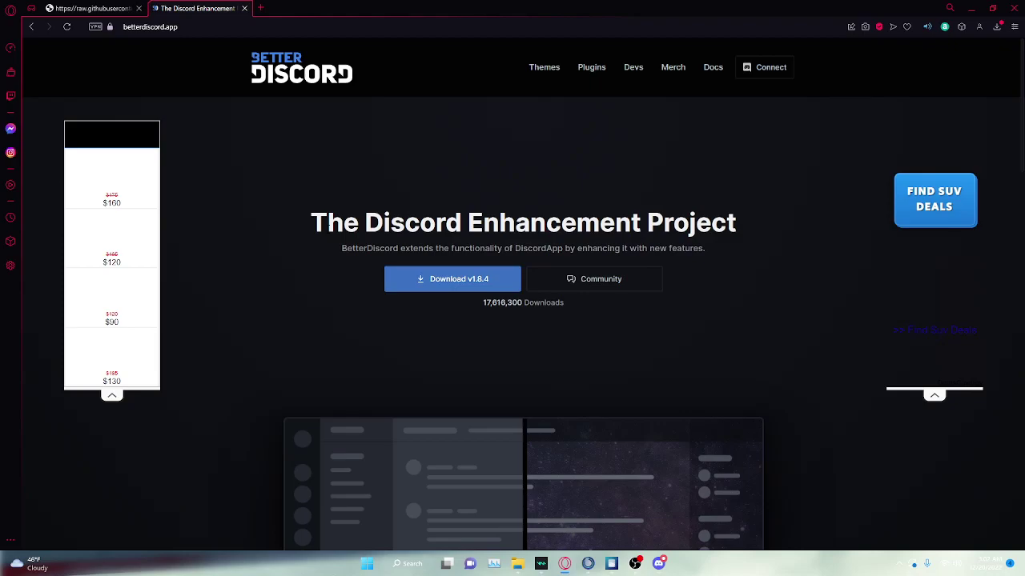
pyautogui.click(971, 8)
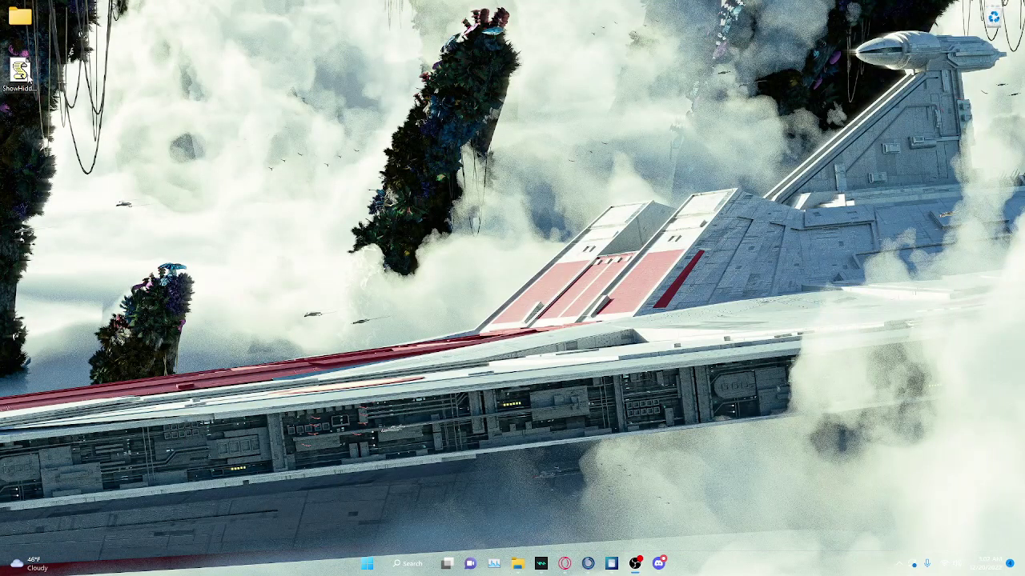
# Switch to Discord and open the plugins folder from the BetterDiscord plugin settings.
pyautogui.click(668, 565)
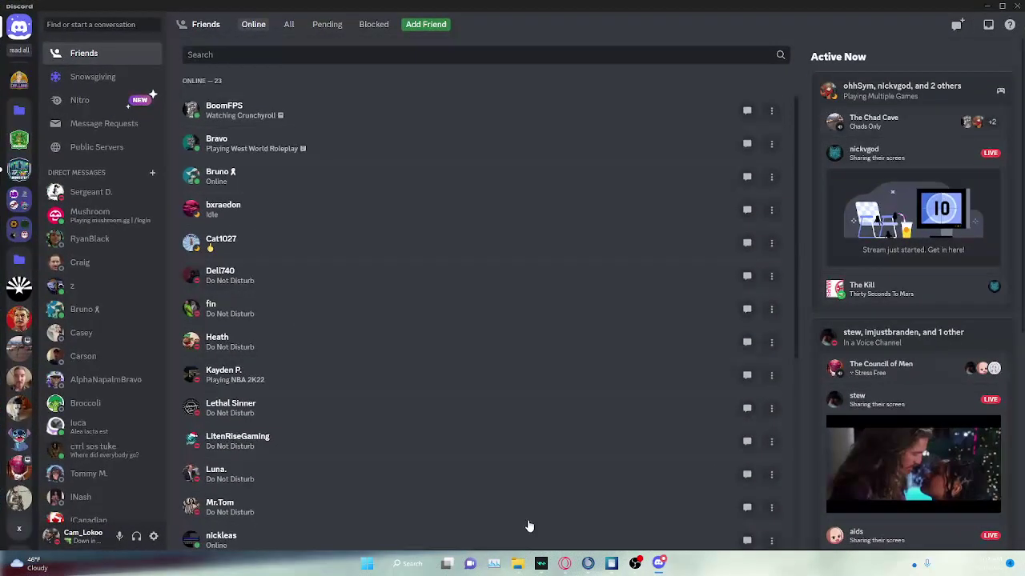
pyautogui.click(152, 545)
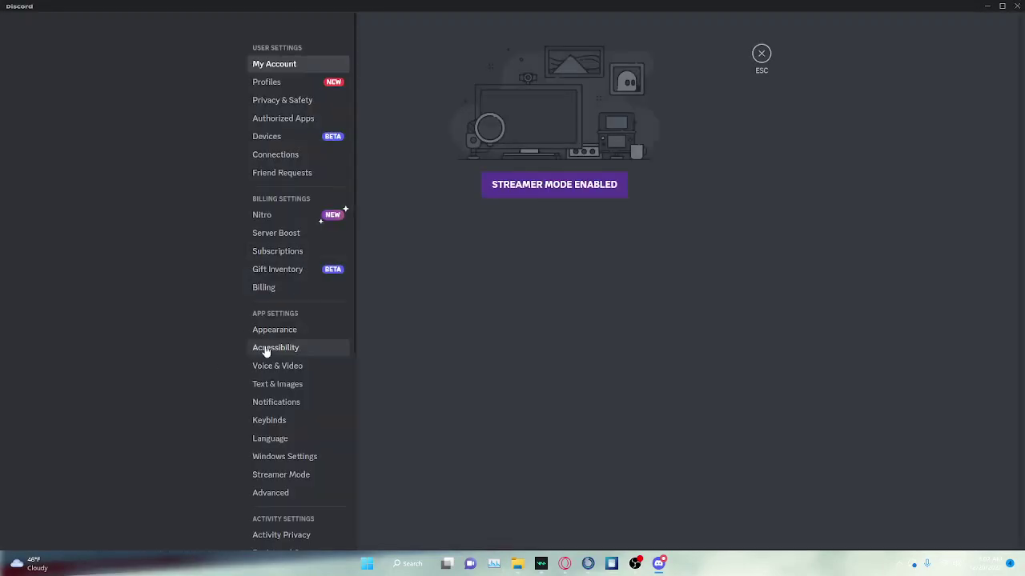
pyautogui.scroll(-4, 263, 351)
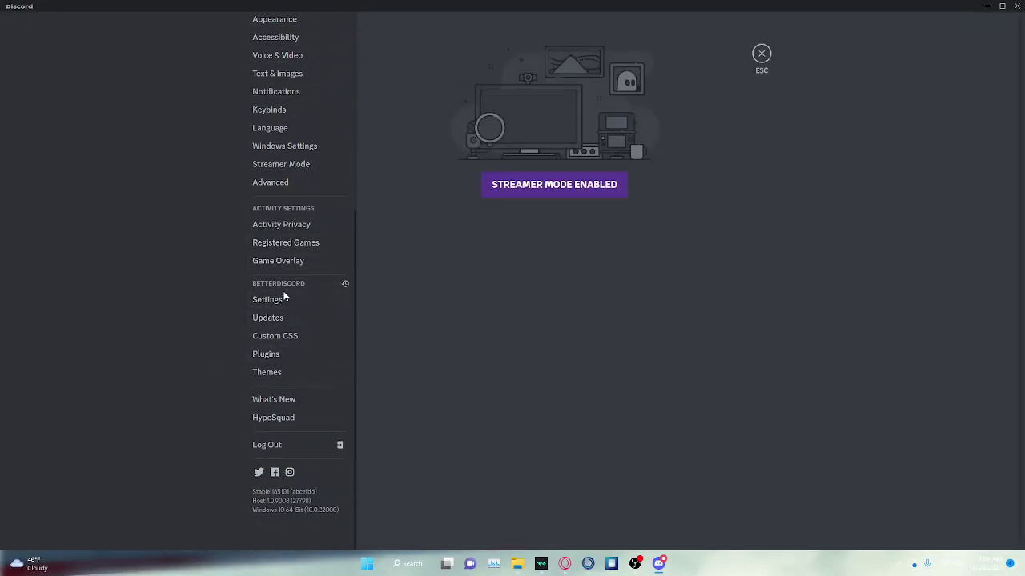
pyautogui.click(284, 360)
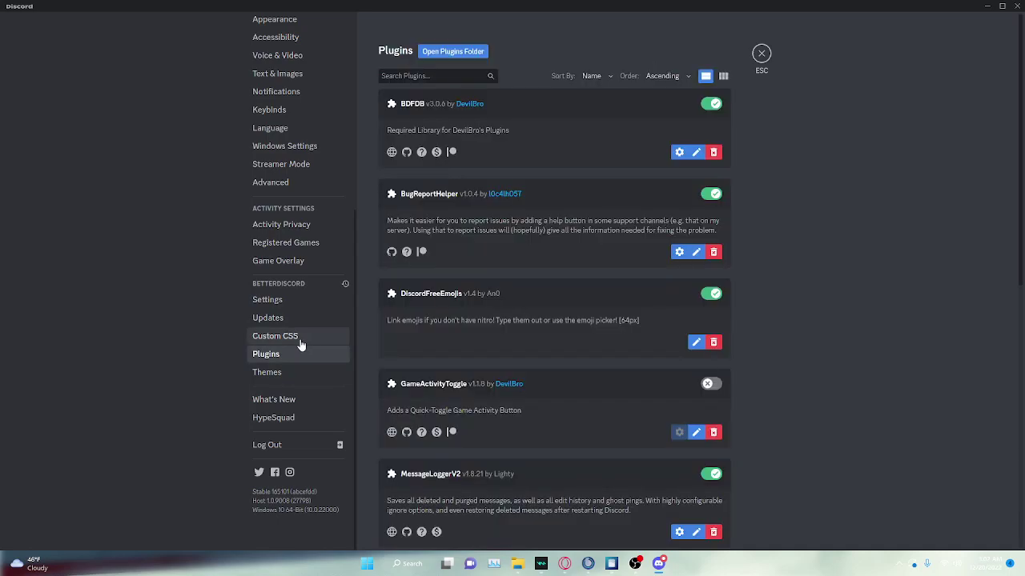
pyautogui.click(473, 52)
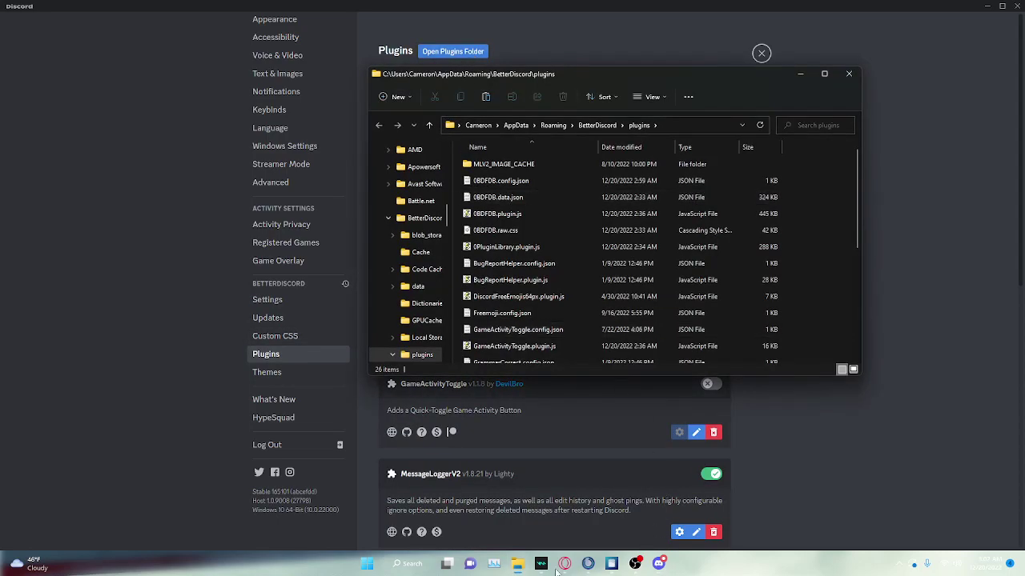
# End the Discord process in Task Manager, leaving the plugins folder open.
pyautogui.click(494, 563)
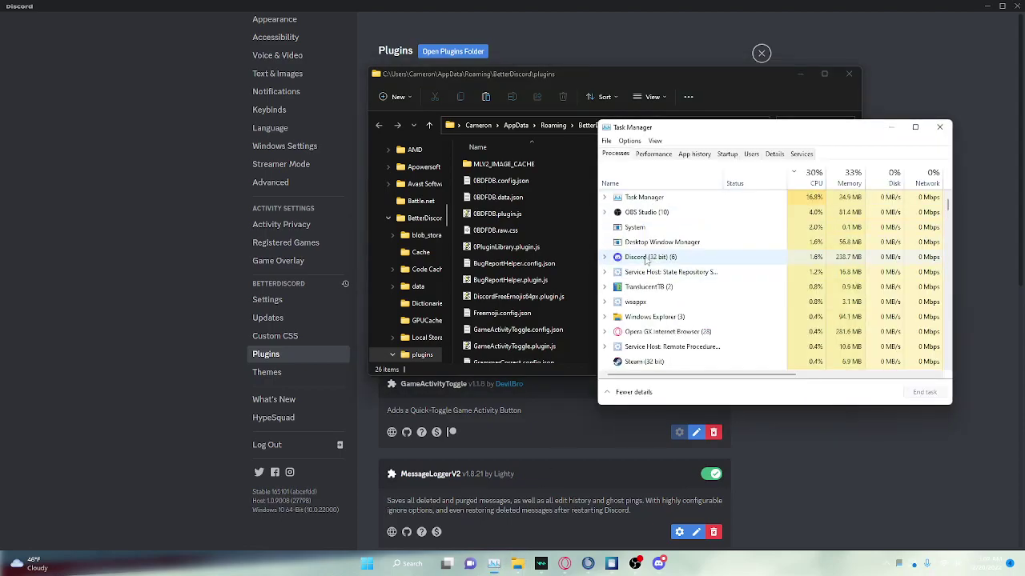
pyautogui.rightClick(645, 260)
pyautogui.click(668, 286)
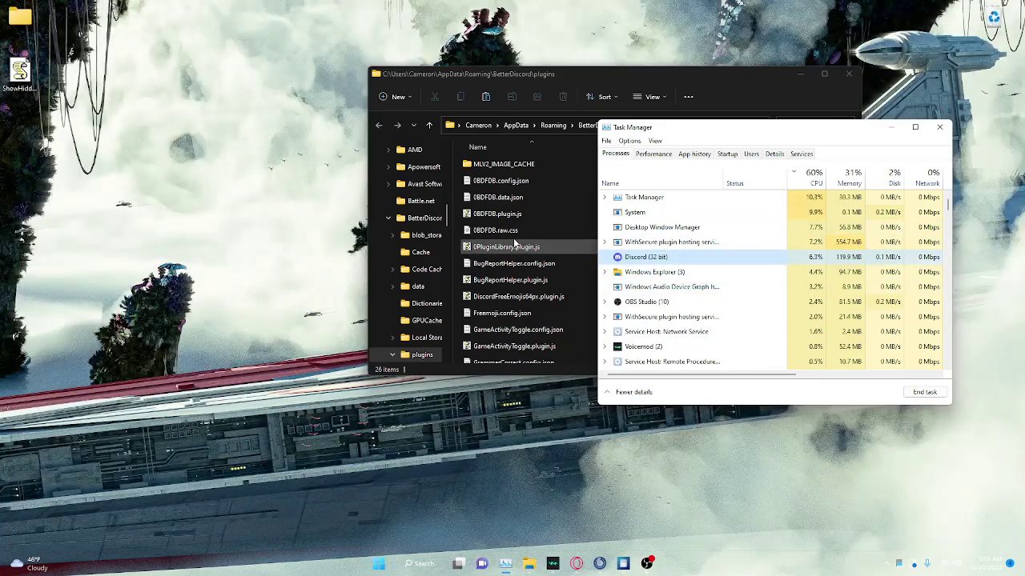
pyautogui.click(940, 127)
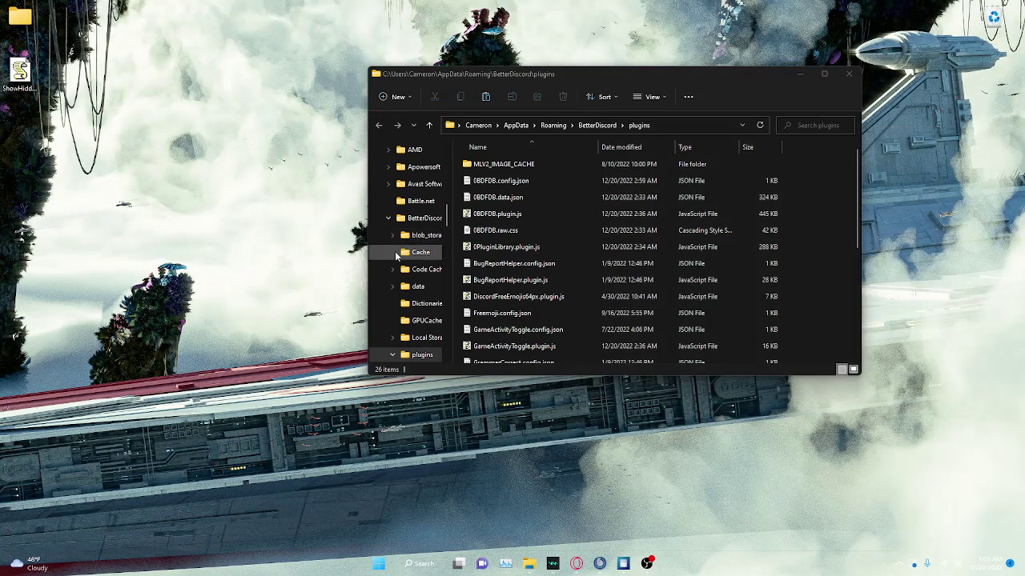
# Move ShowHiddenChannels.plugin.js from the desktop into the BetterDiscord plugins folder, replacing the existing file, and close the folder.
pyautogui.moveTo(29, 78); pyautogui.dragTo(807, 186)
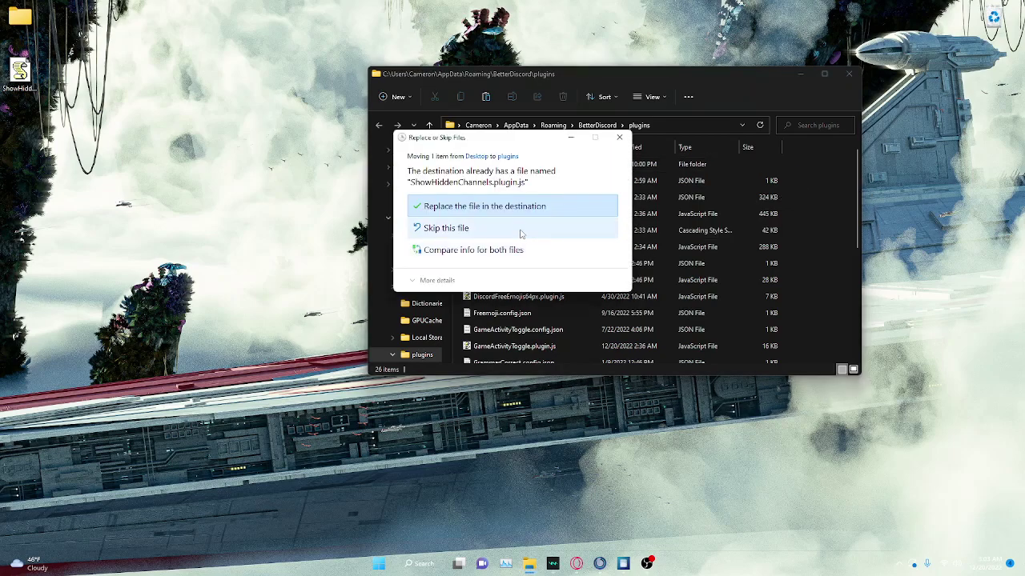
pyautogui.click(512, 206)
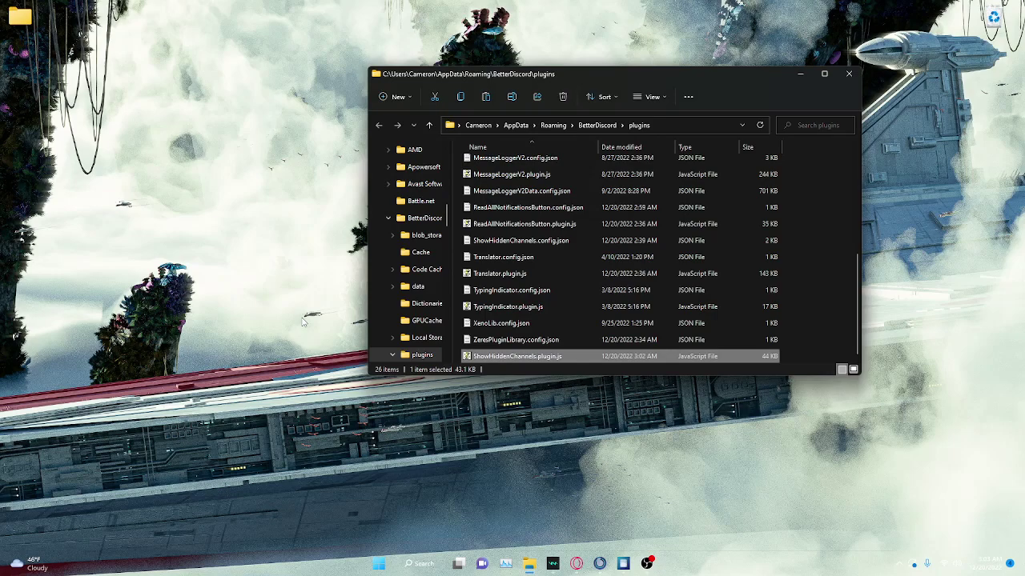
pyautogui.click(848, 74)
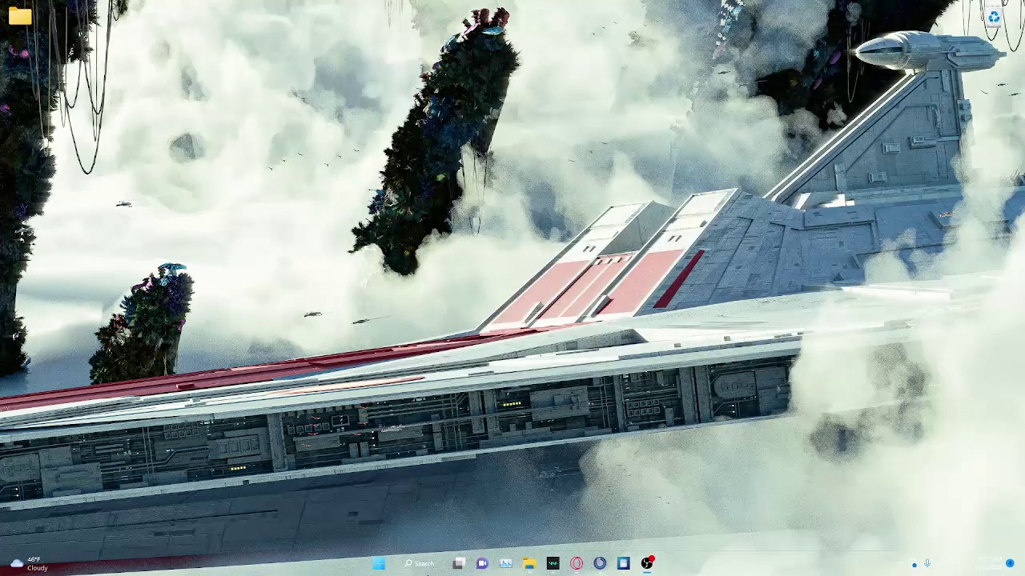
# Relaunch Discord and maximise its window.
pyautogui.click(418, 564)
pyautogui.click(381, 269)
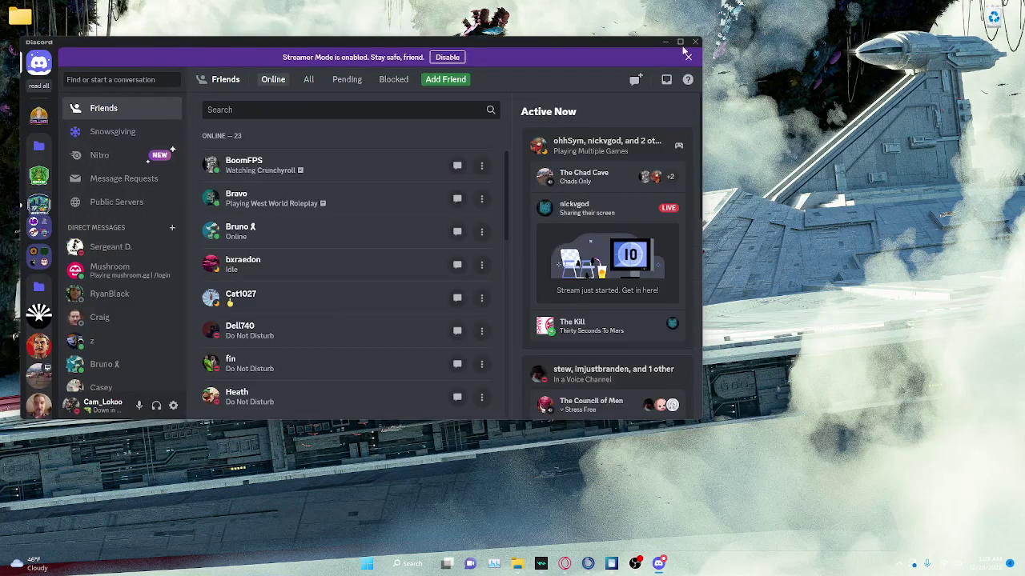
pyautogui.click(683, 40)
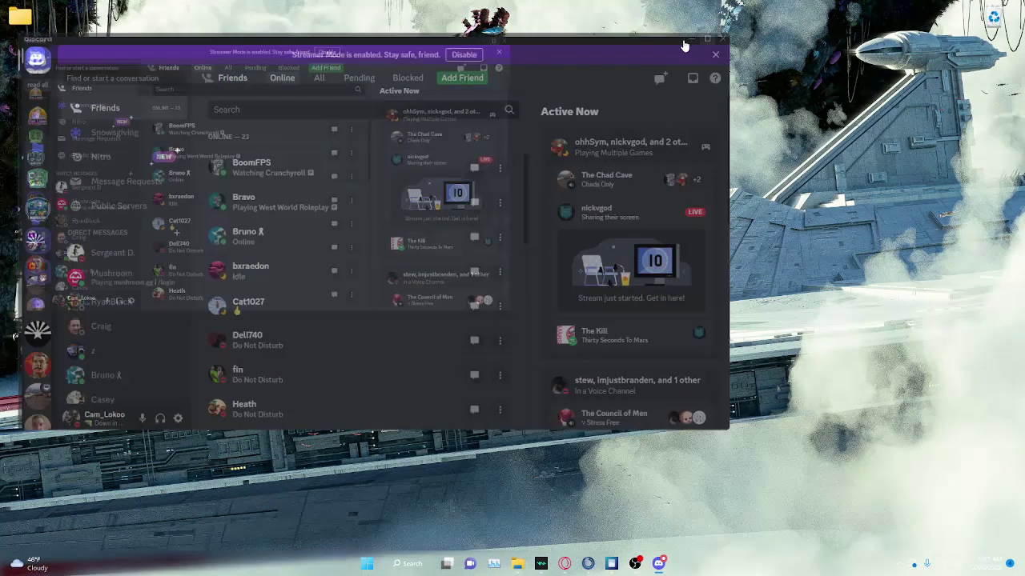
# Find ShowHiddenChannels in the BetterDiscord plugin list and switch it off and back on.
pyautogui.click(154, 535)
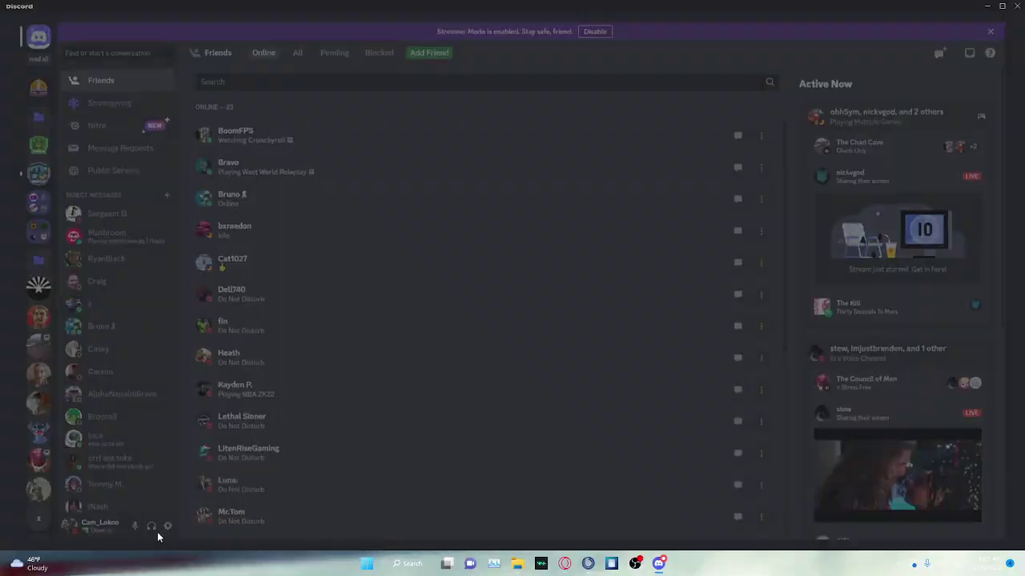
pyautogui.scroll(-3, 286, 481)
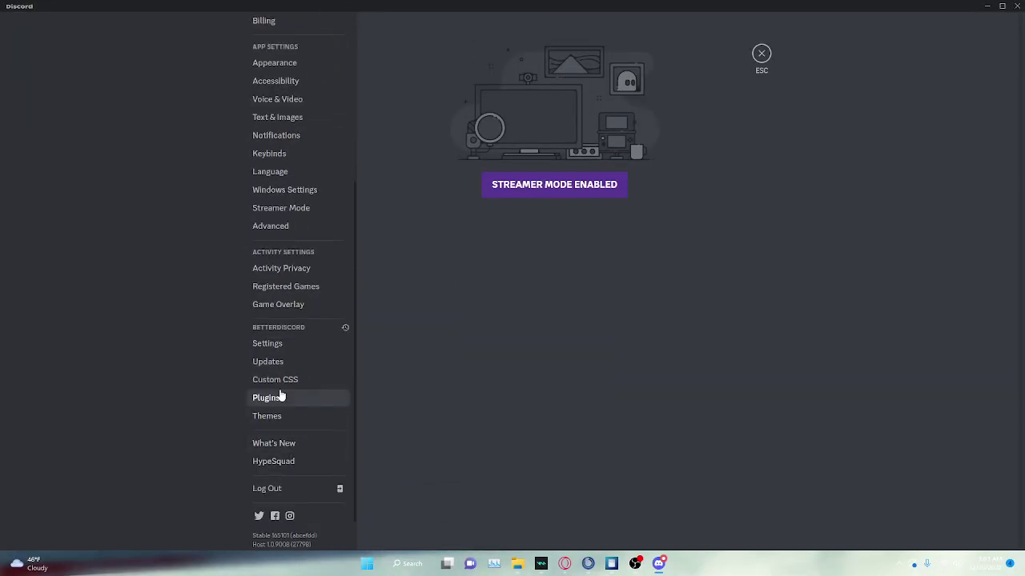
pyautogui.click(283, 394)
pyautogui.scroll(-5, 506, 239)
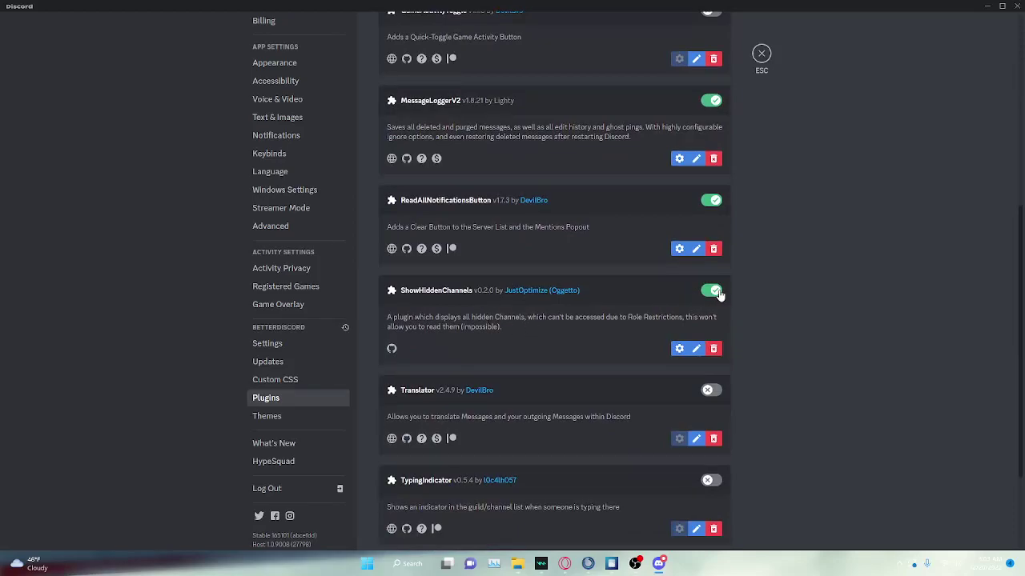
pyautogui.click(713, 292)
pyautogui.click(712, 291)
# Review the ShowHiddenChannels settings for displayed channel types, general options and the guilds blacklist, and close them.
pyautogui.click(680, 350)
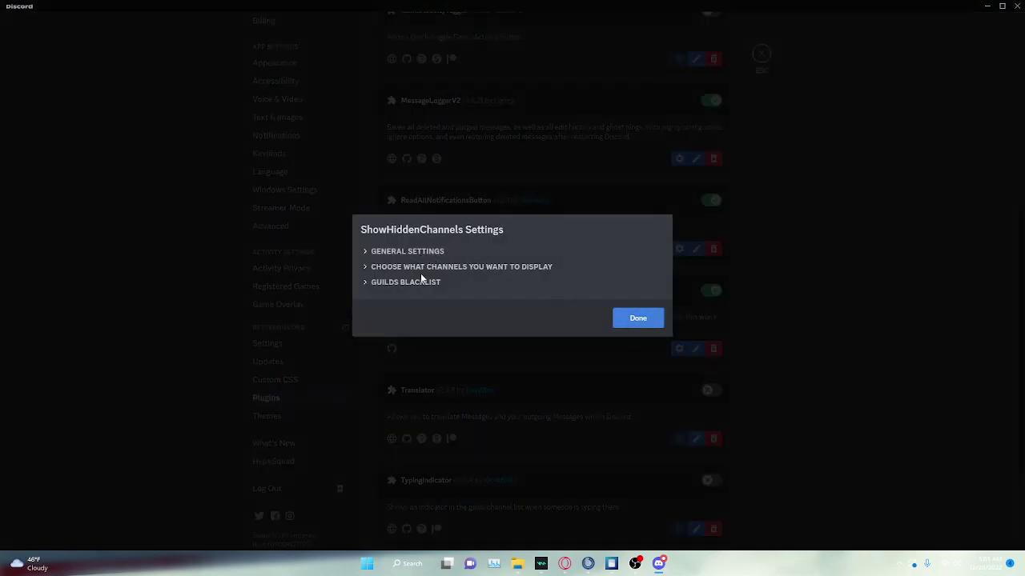
pyautogui.click(416, 268)
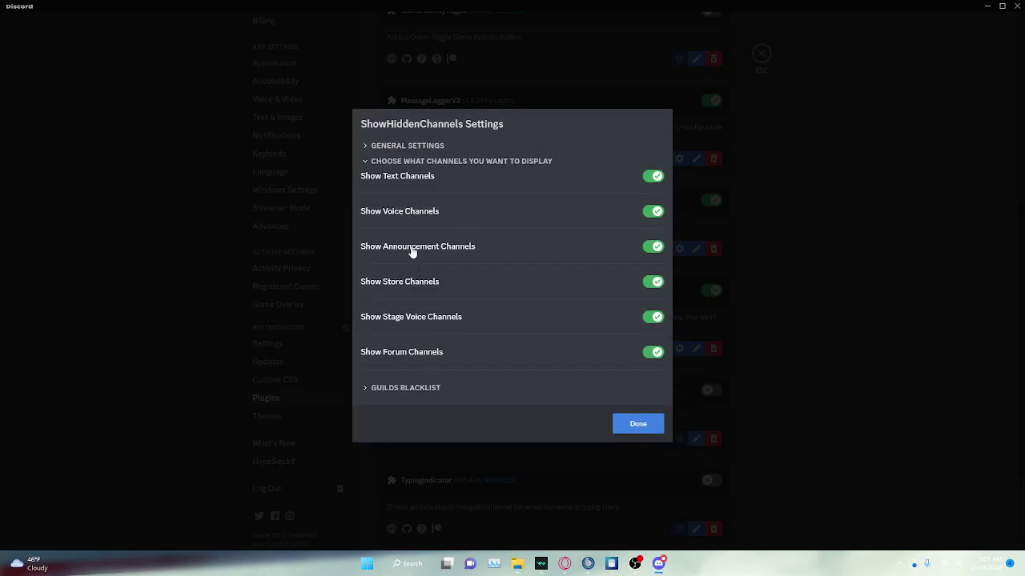
pyautogui.click(402, 161)
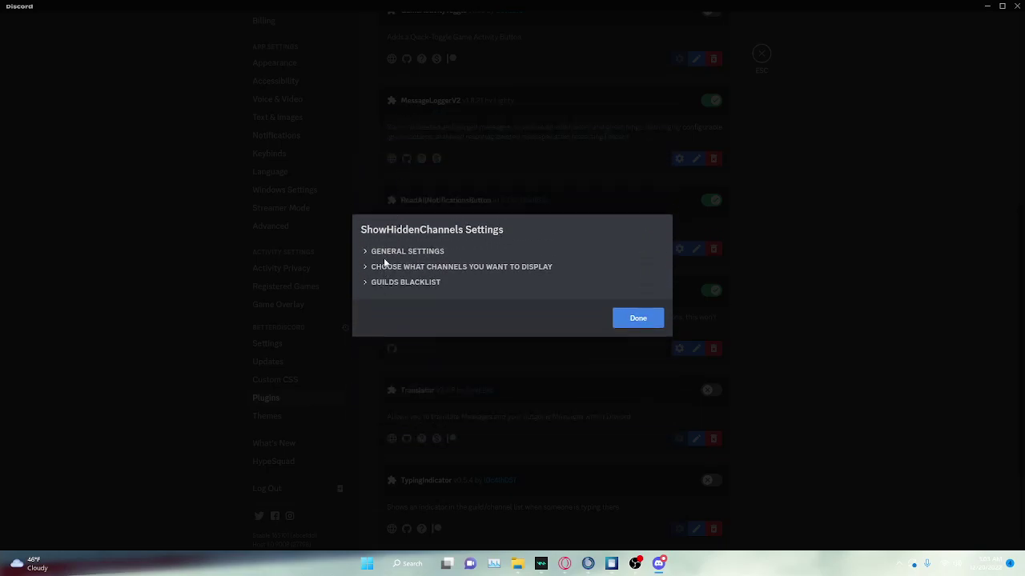
pyautogui.click(386, 253)
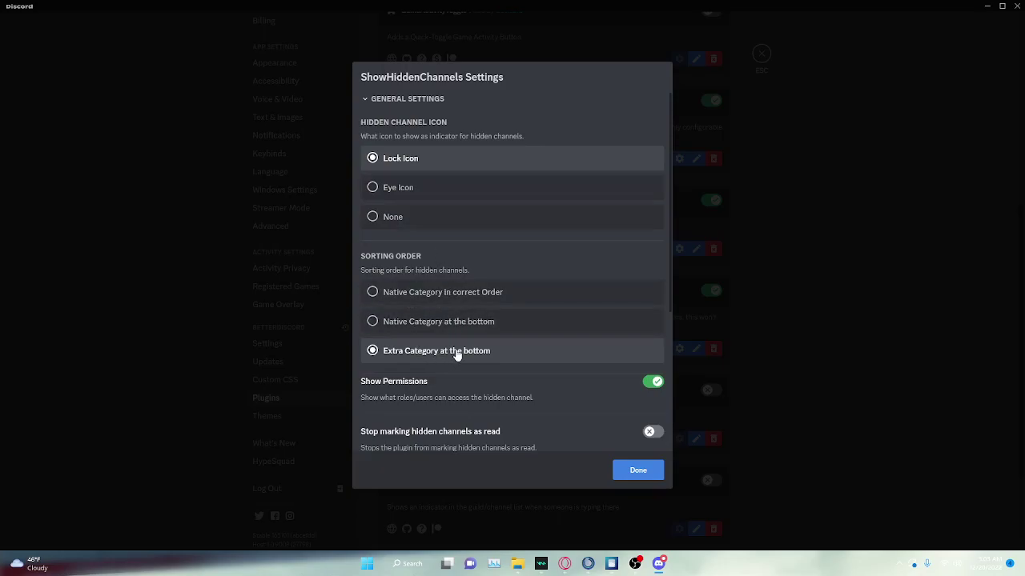
pyautogui.click(423, 102)
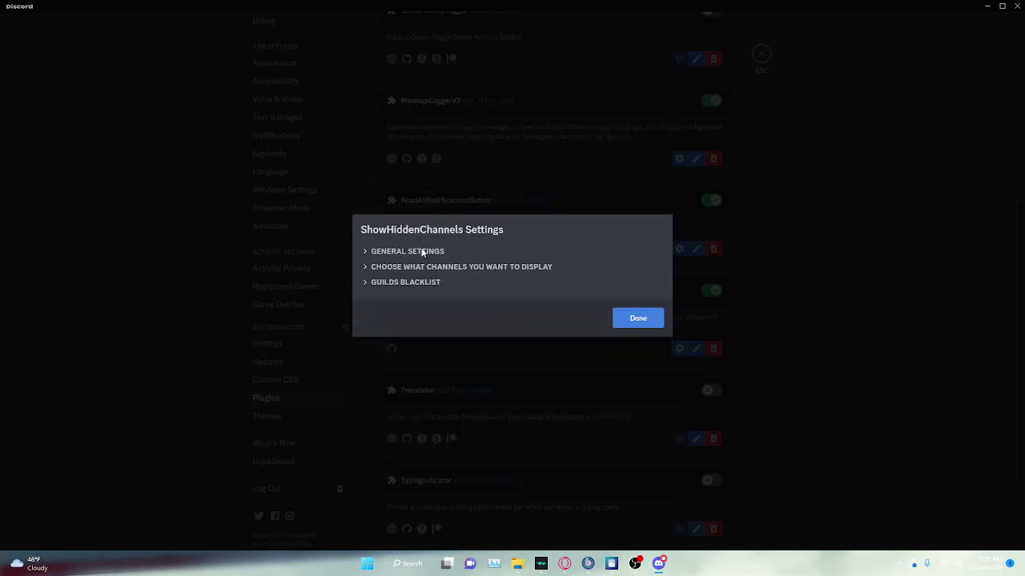
pyautogui.click(411, 283)
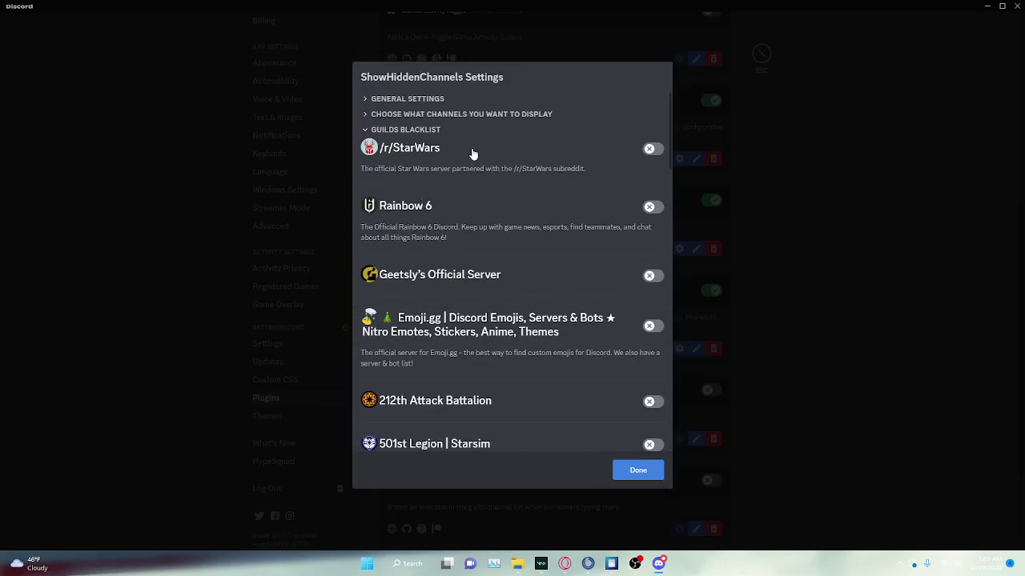
pyautogui.click(423, 131)
pyautogui.click(637, 319)
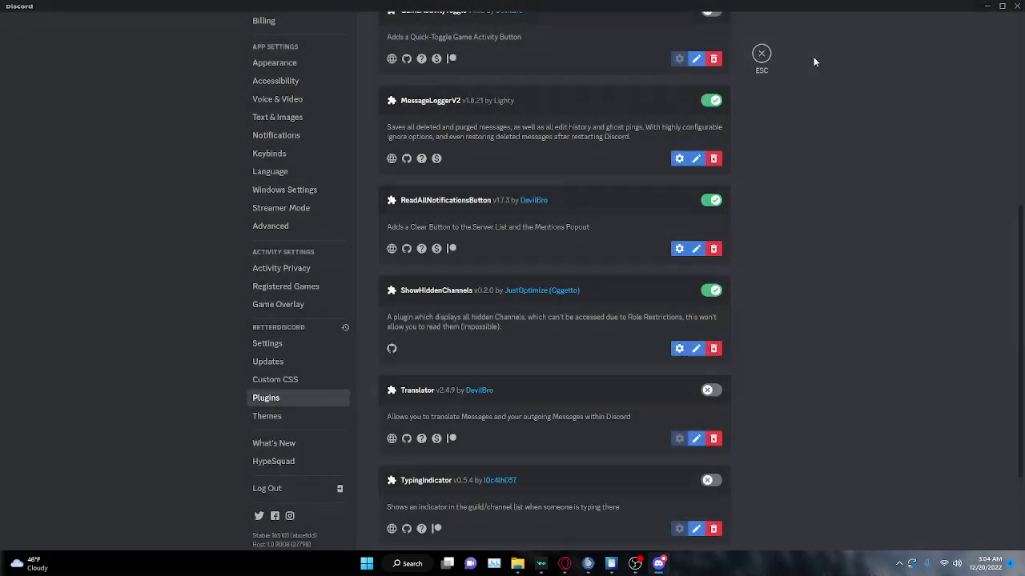
# Leave the settings, examine the Hidden Channels category in the MidwestRP Official server, and minimise Discord.
pyautogui.click(762, 52)
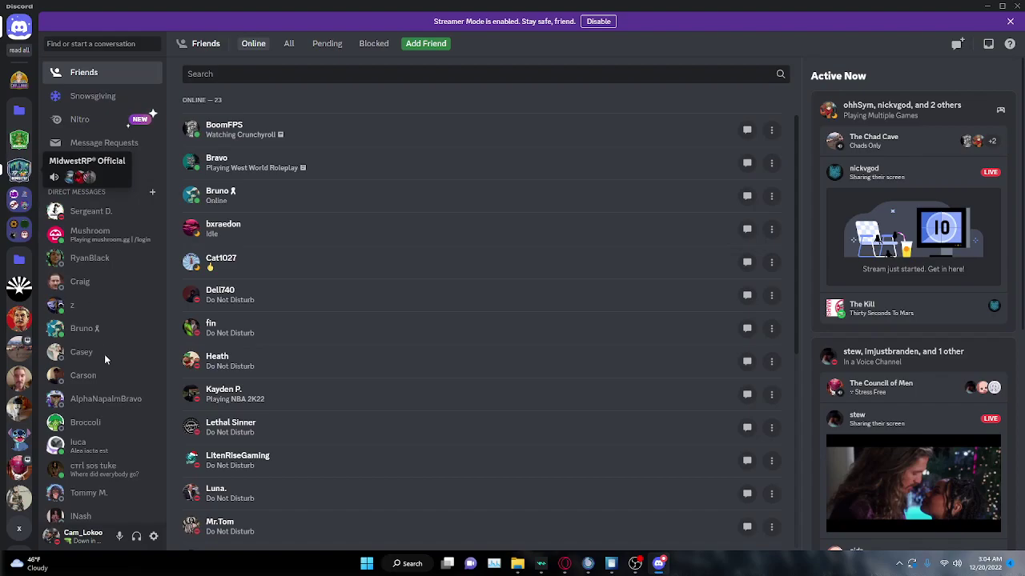
pyautogui.hotkey('ctrl', 'alt', 'Down')
pyautogui.scroll(-5, 108, 364)
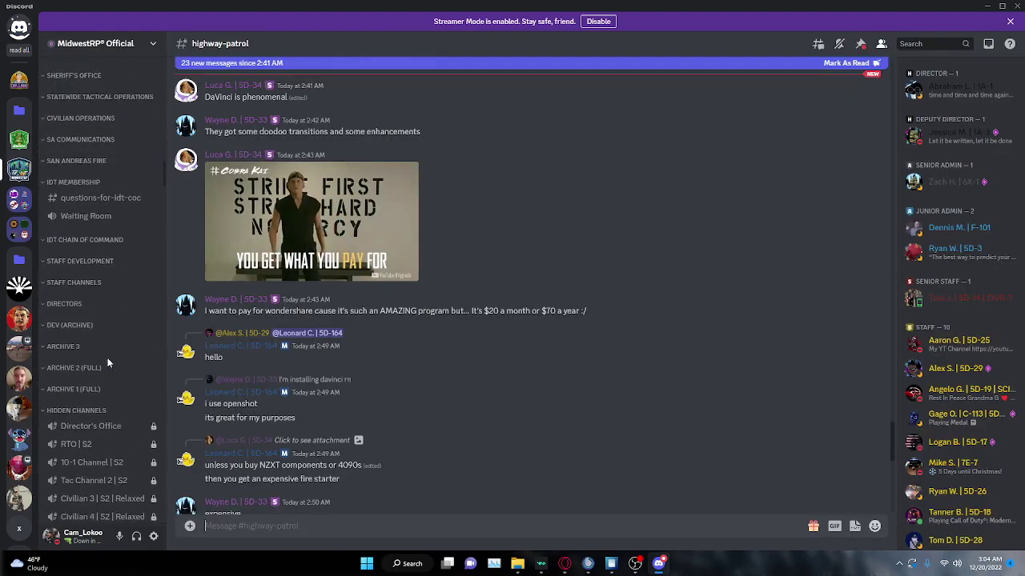
pyautogui.scroll(-5, 107, 359)
pyautogui.scroll(3, 107, 359)
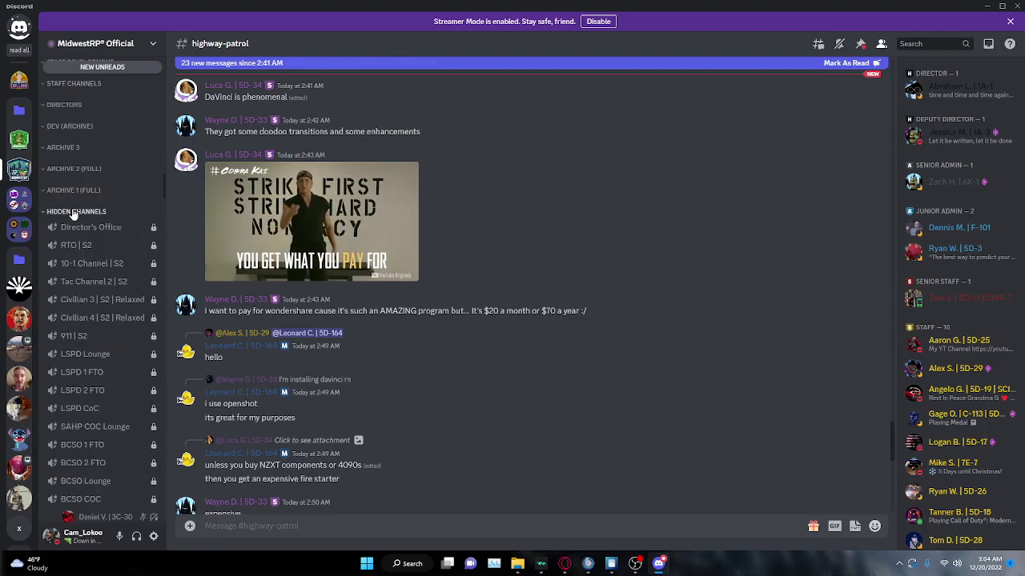
pyautogui.scroll(-3, 98, 350)
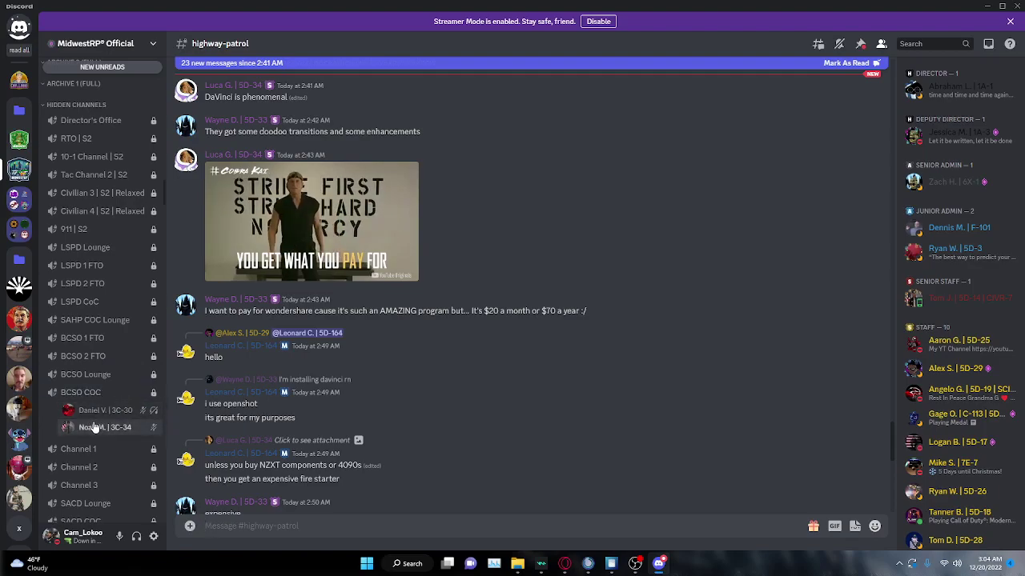
pyautogui.click(20, 36)
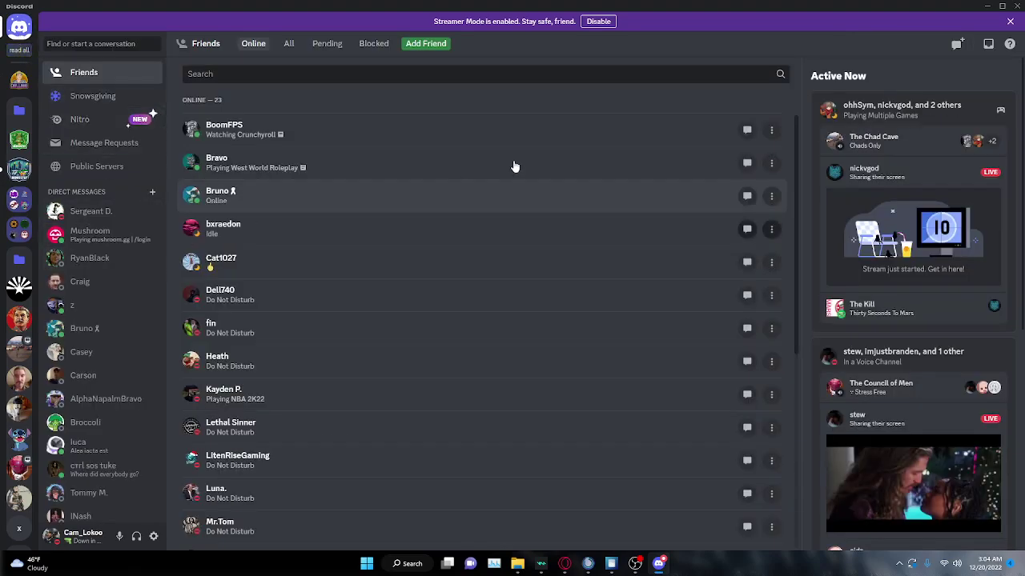
pyautogui.click(988, 6)
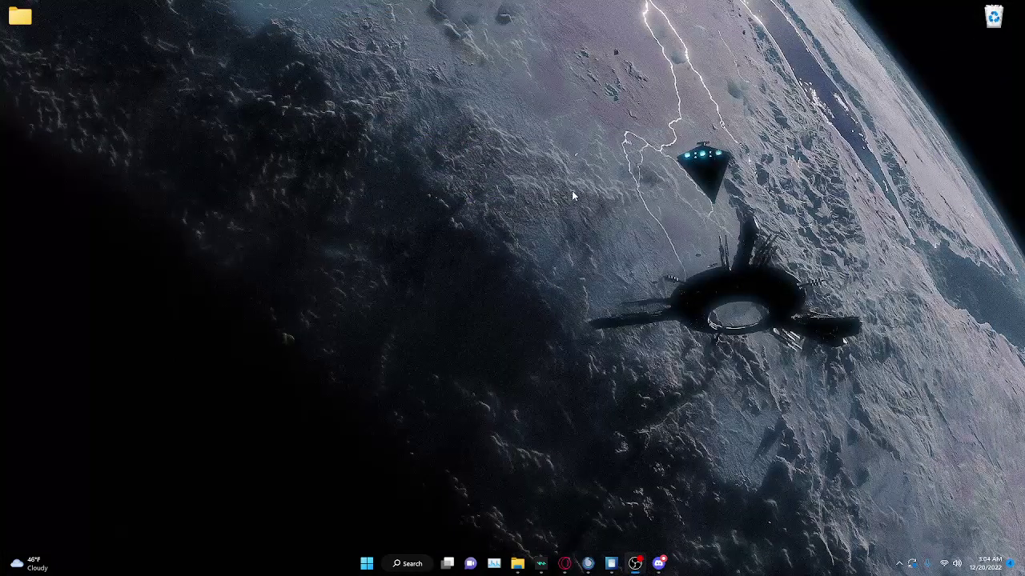